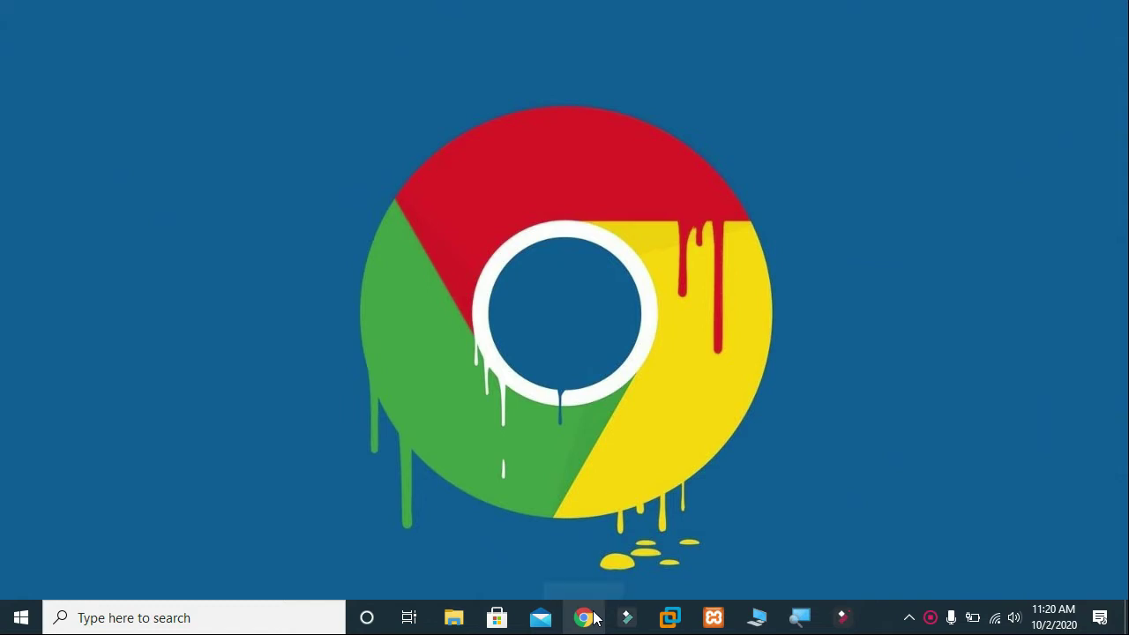
# - Launch Chrome and load google.com from the 'goog' address-bar completion
pyautogui.click(570, 611)
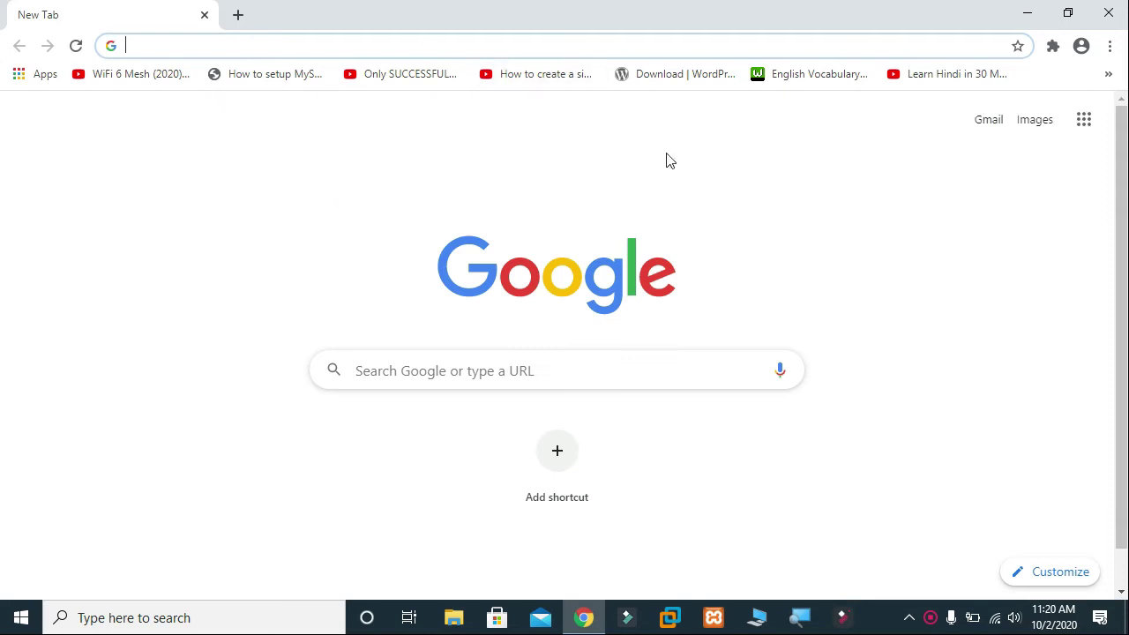
pyautogui.write('goog')
pyautogui.press('Return')
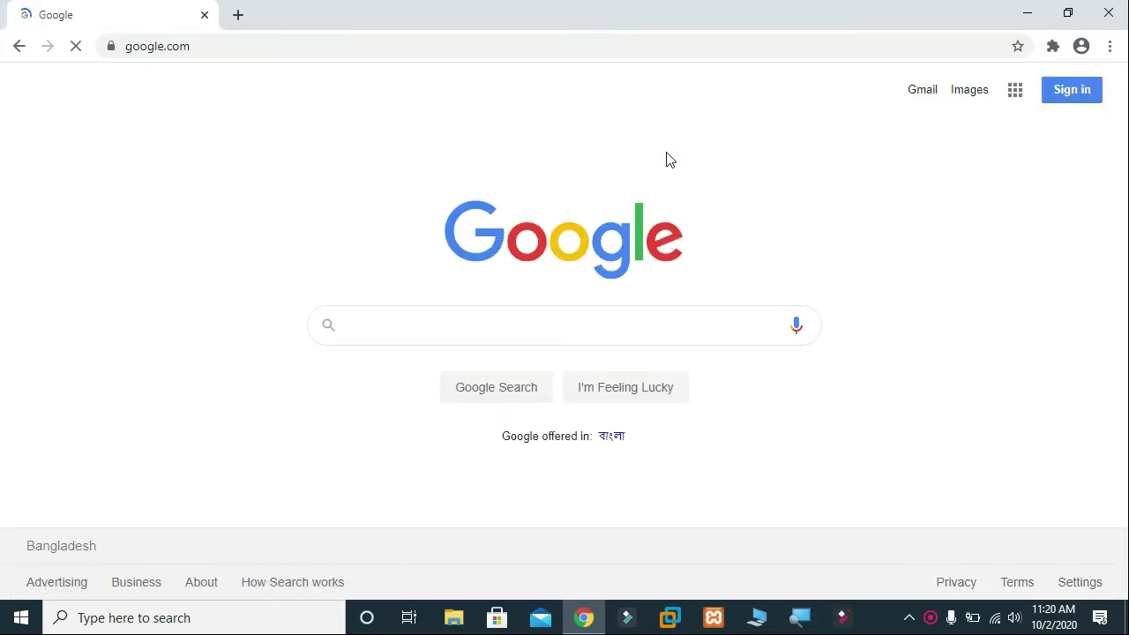
pyautogui.hotkey('ctrl', 'n')
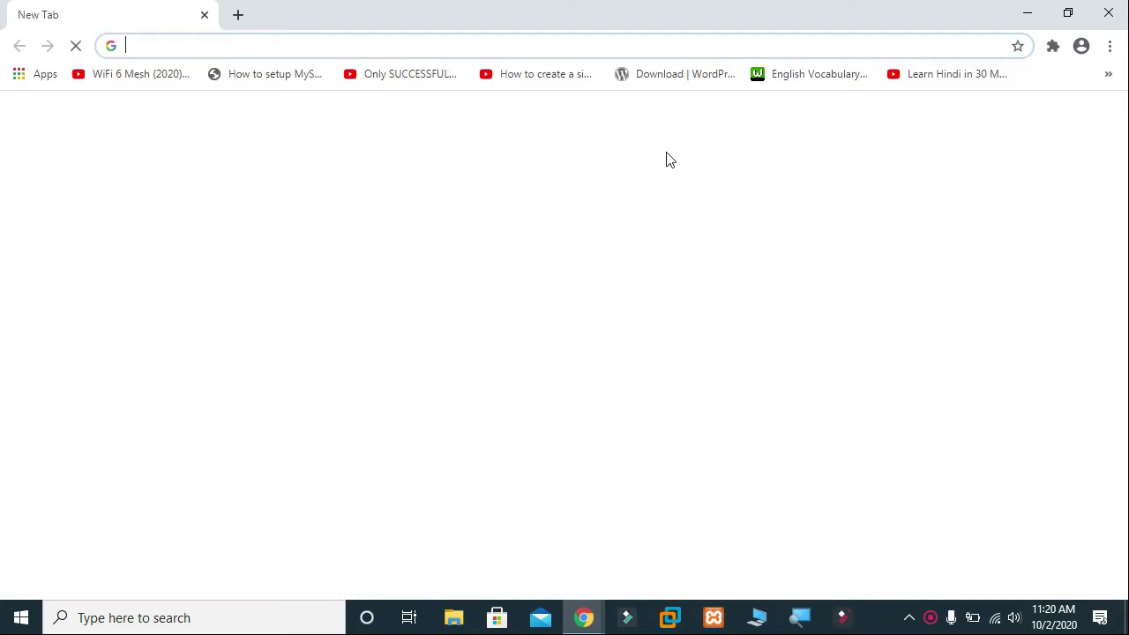
pyautogui.moveTo(774, 12)
pyautogui.mouseDown()
pyautogui.moveTo(763, 150)
pyautogui.moveTo(586, 99)
pyautogui.mouseUp()
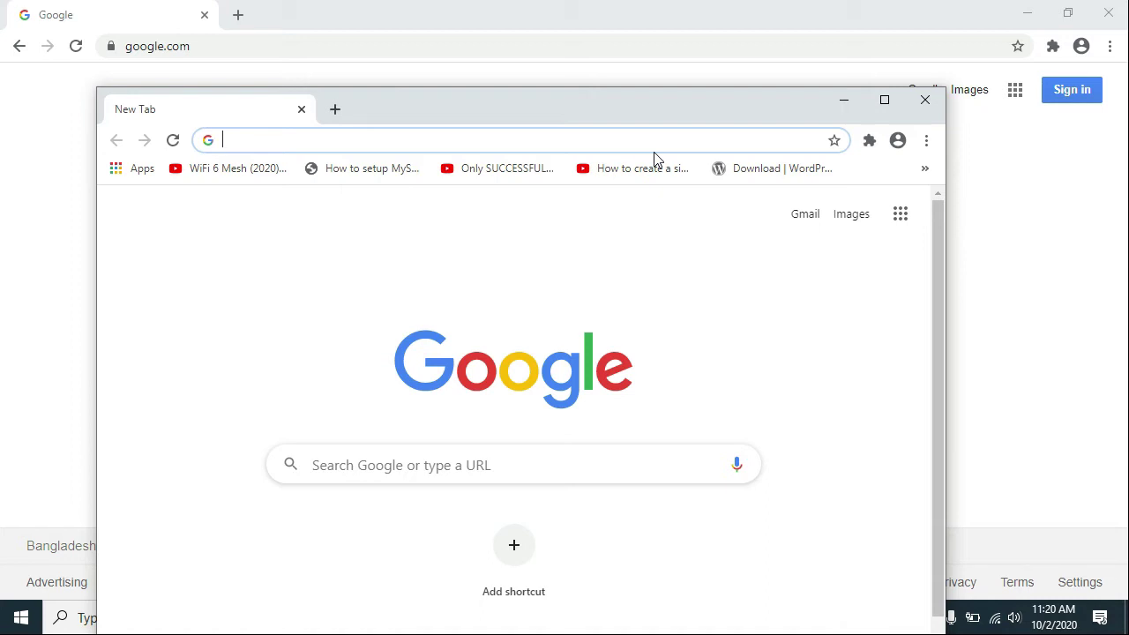
pyautogui.click(924, 100)
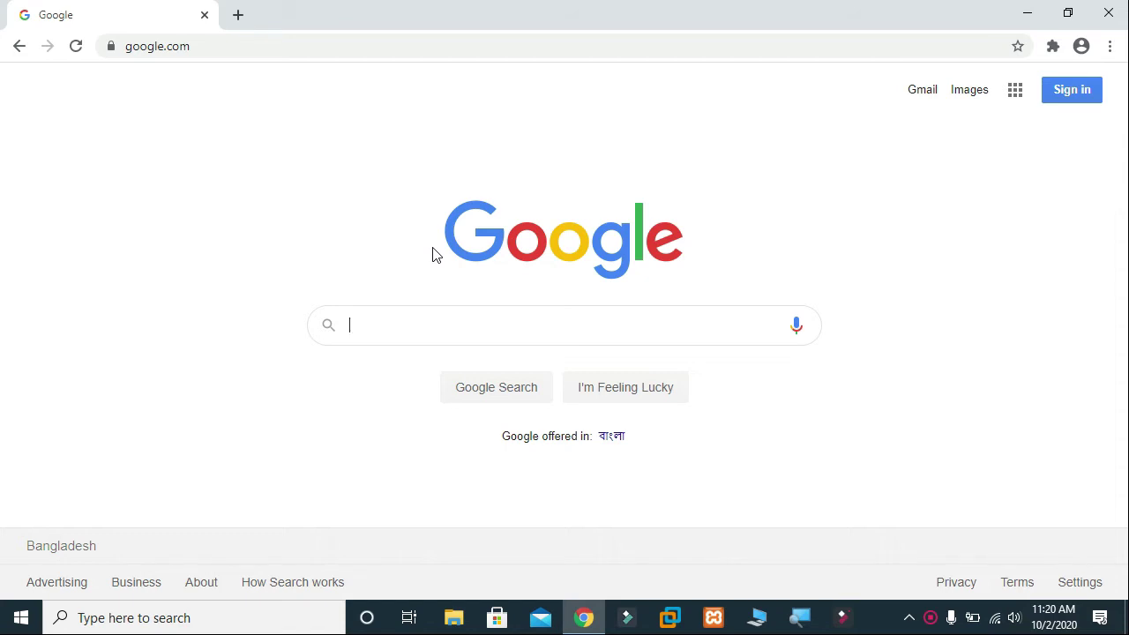
pyautogui.hotkey('ctrl', 'shift', 'n')
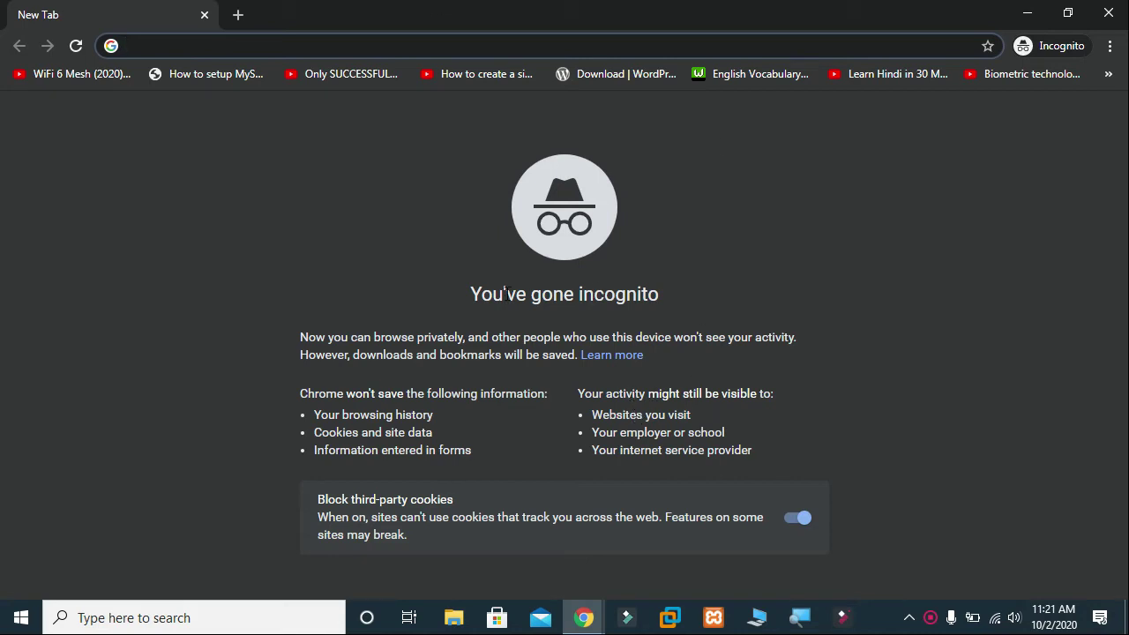
pyautogui.click(1109, 12)
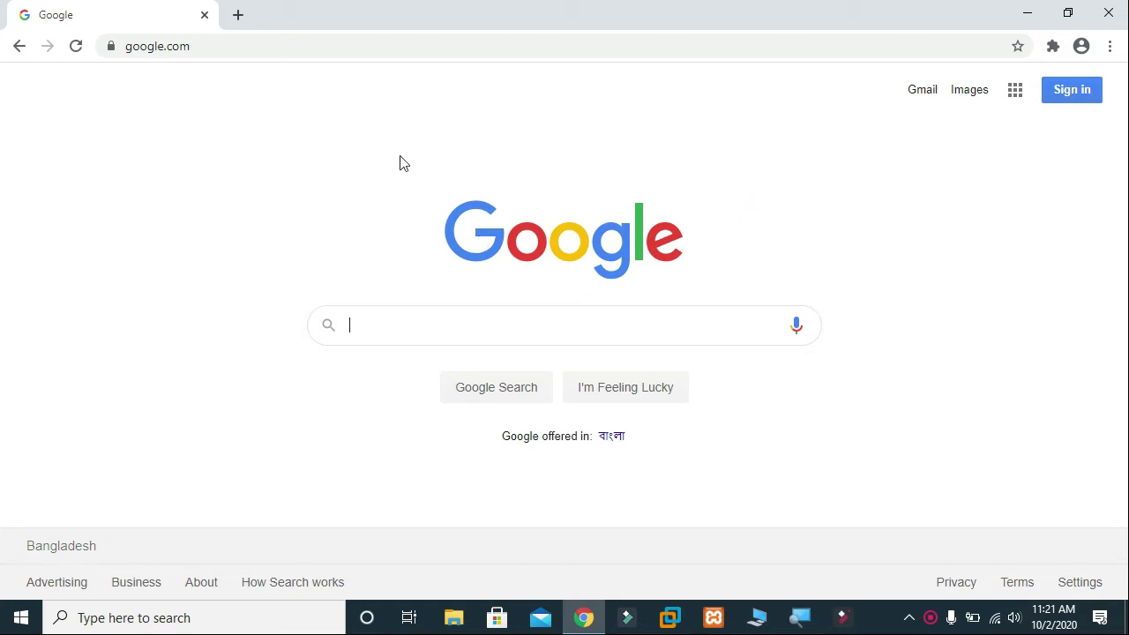
# - In a new tab, load google.com, search for 'book' and dismiss the location prompt
pyautogui.hotkey('ctrl', 't')
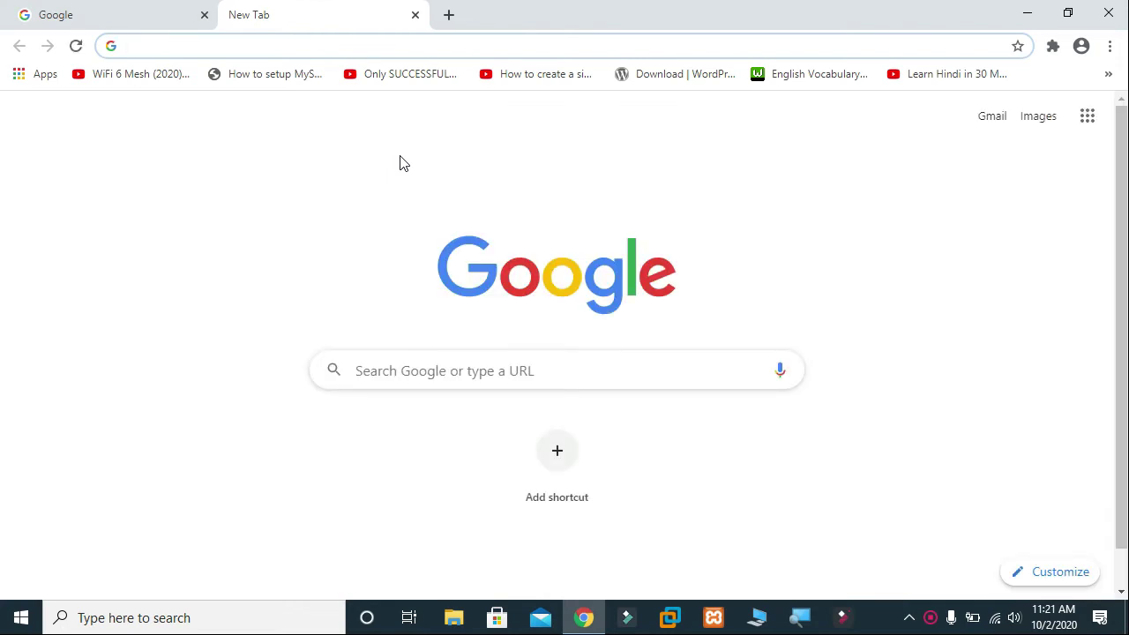
pyautogui.write('google')
pyautogui.press('Return')
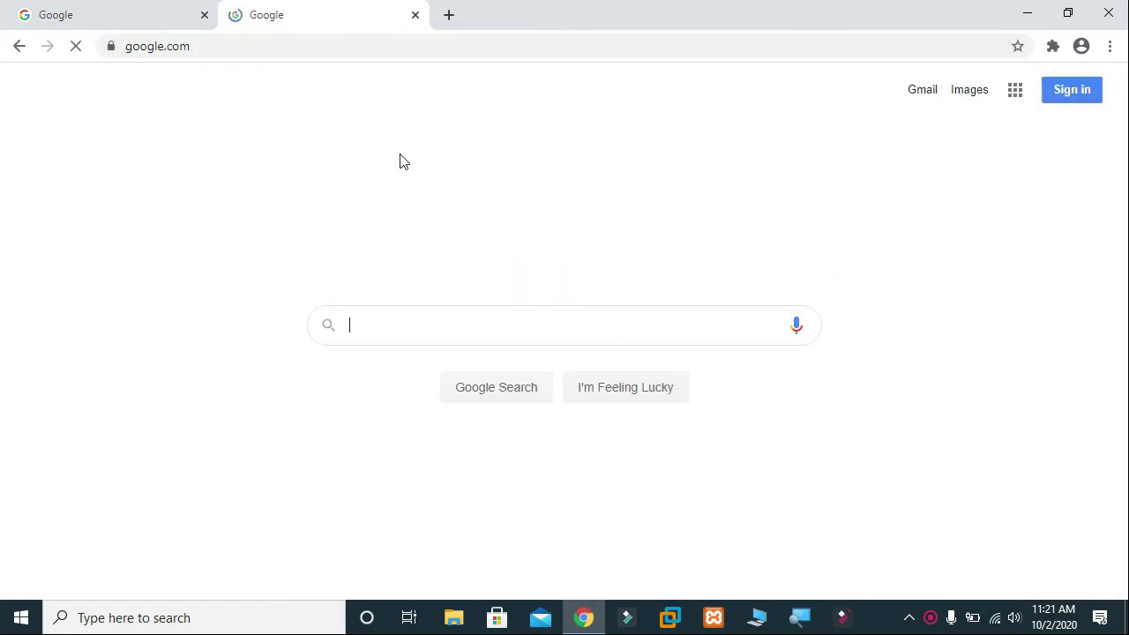
pyautogui.write('book')
pyautogui.press('Return')
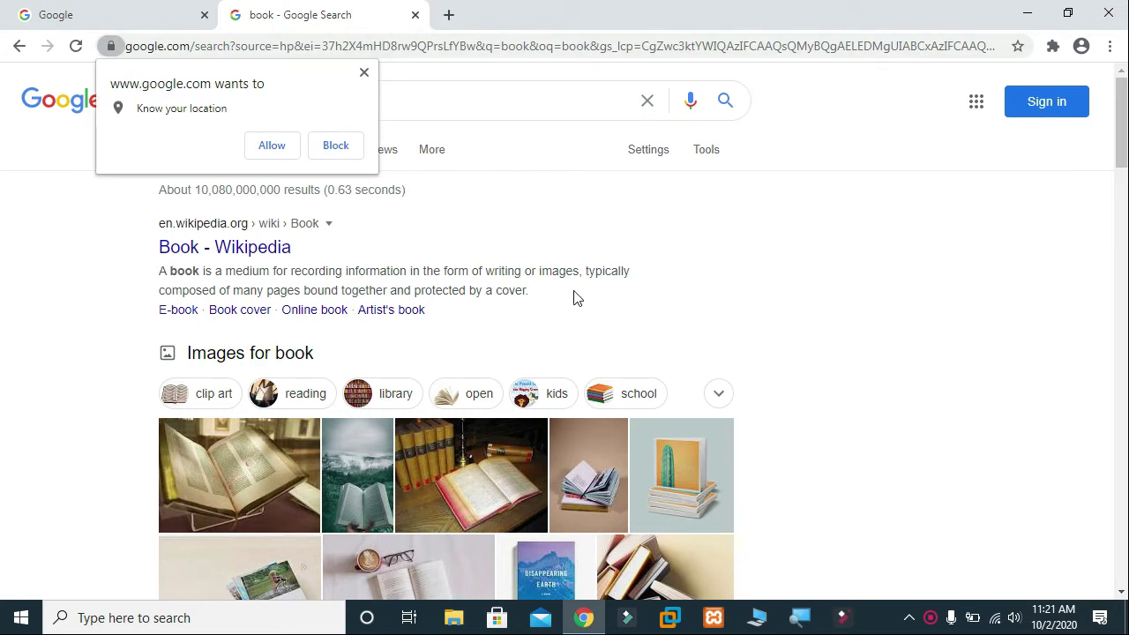
pyautogui.hotkey('ctrl', 'w')
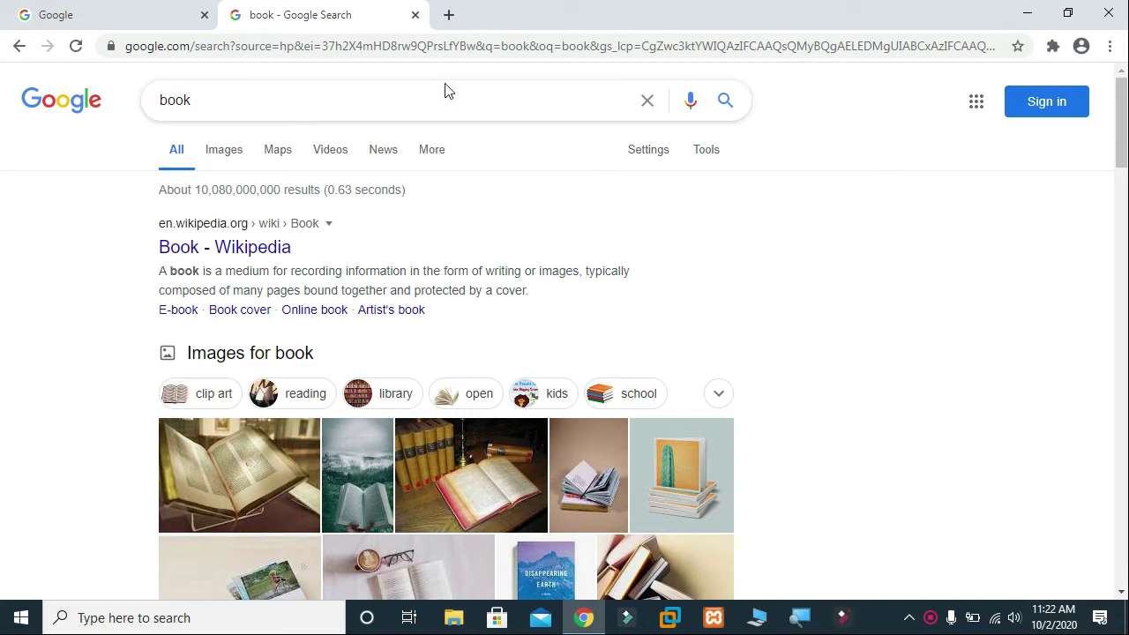
# - Open the Personal CV site ('tasnim.enlightenmomin.com') in a third tab, close it, then reopen it with Ctrl+Shift+T
pyautogui.hotkey('ctrl', 't')
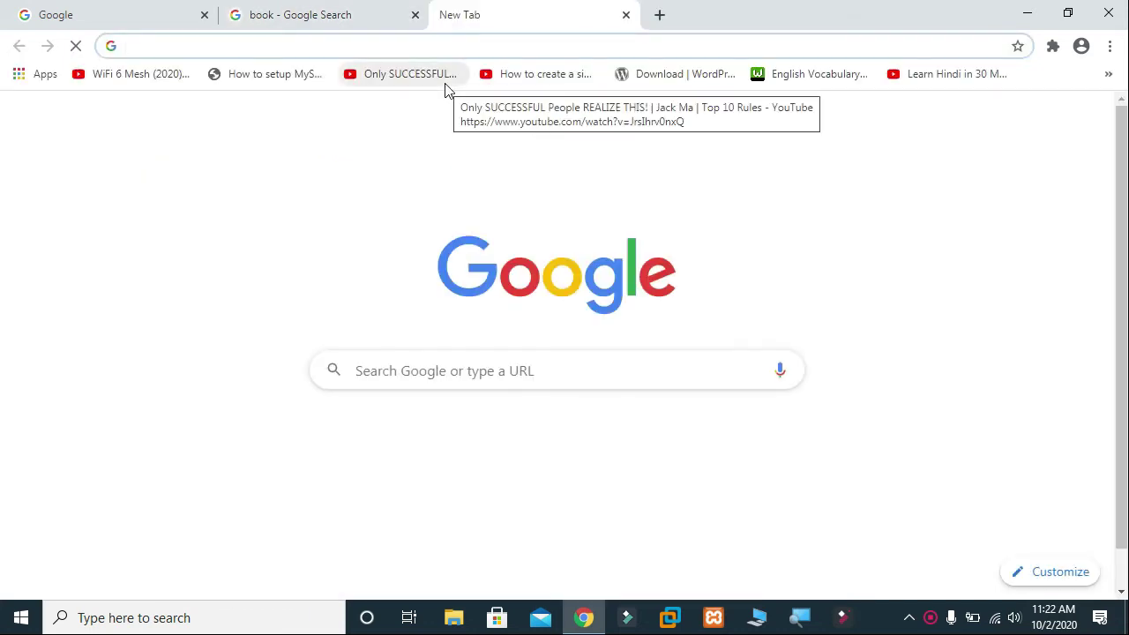
pyautogui.write('tasnim.enlightenmomin.com')
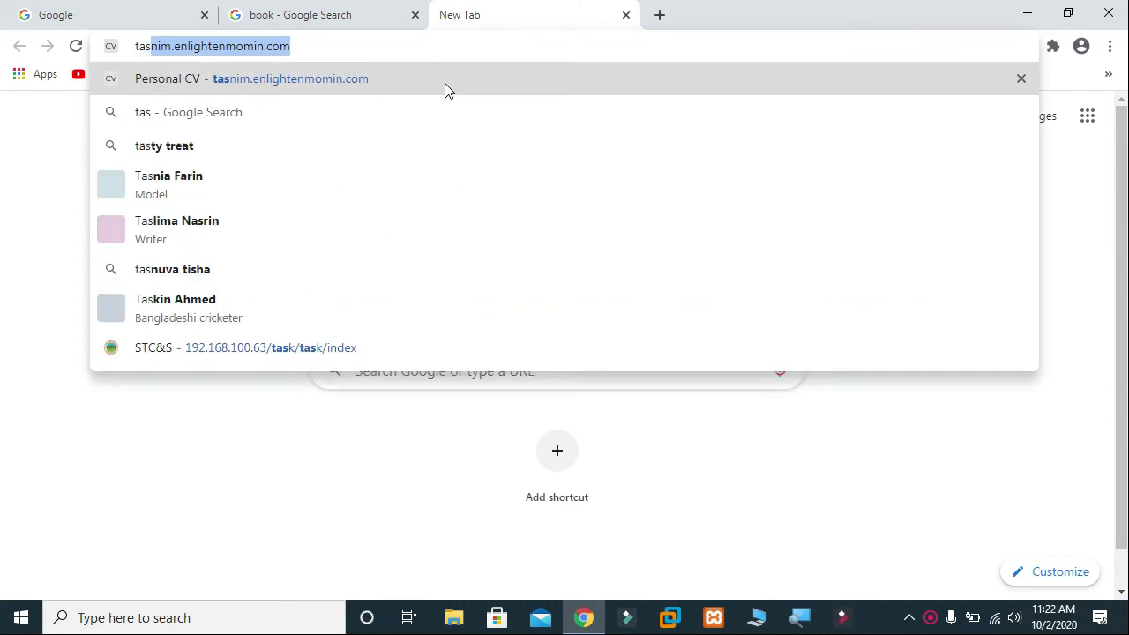
pyautogui.press('Return')
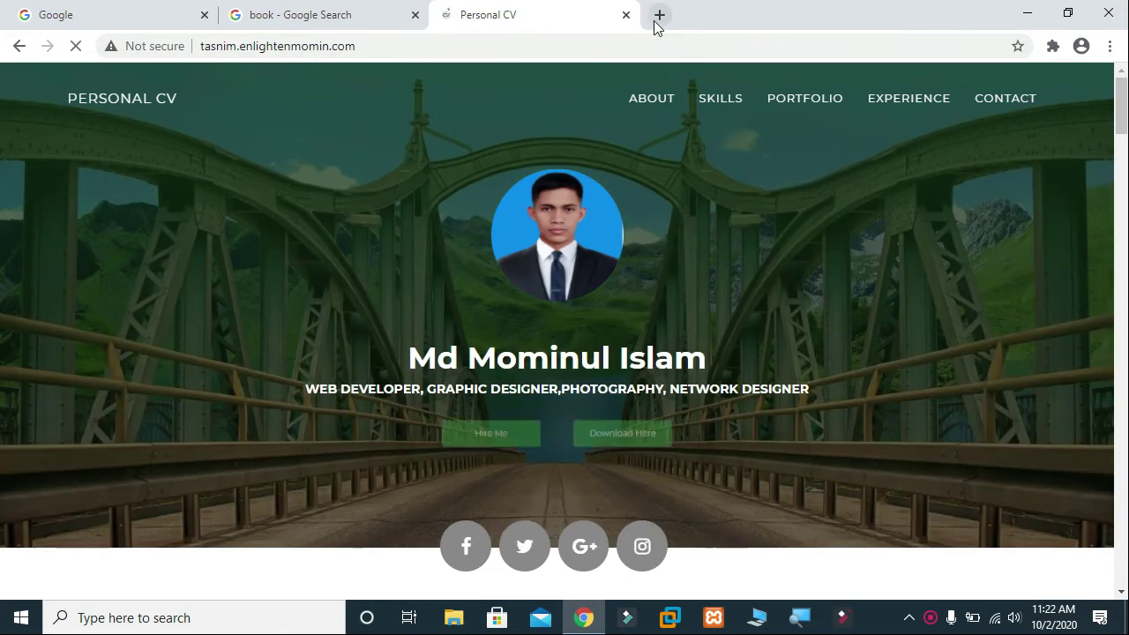
pyautogui.click(626, 15)
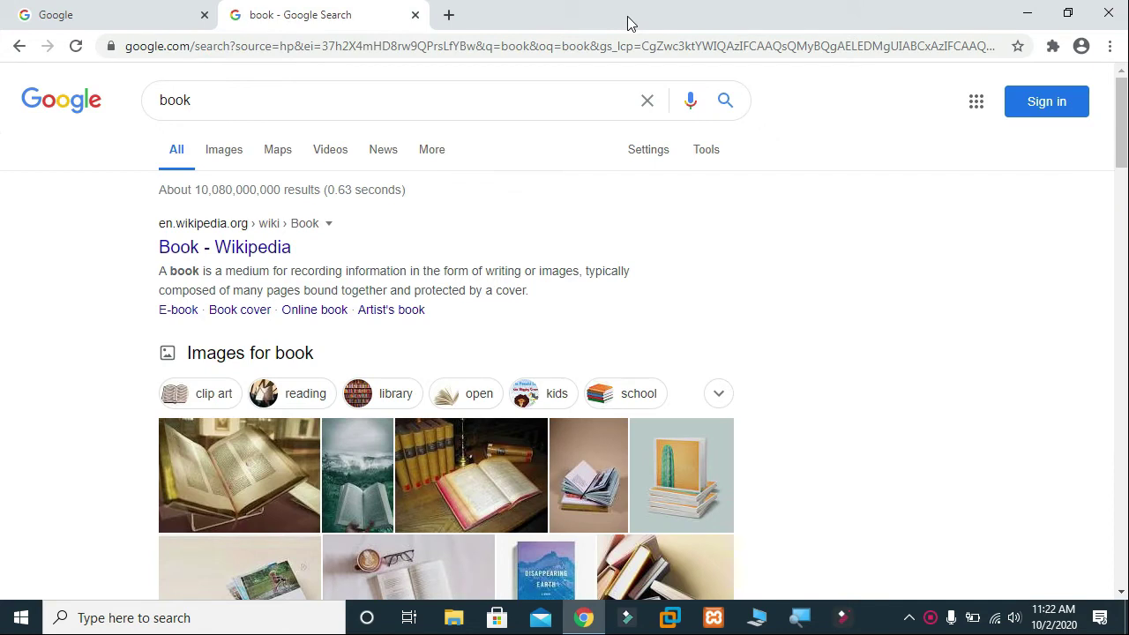
pyautogui.hotkey('ctrl', 'shift', 't')
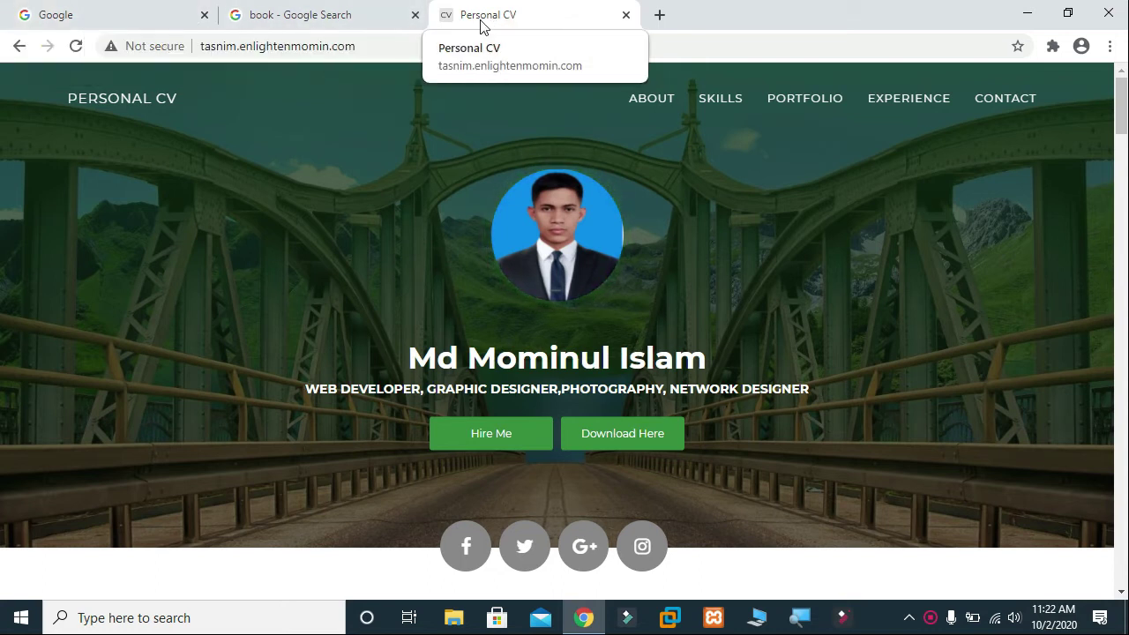
# - Alternate between the Google and 'book' tabs with Ctrl+Tab/Ctrl+Shift+Tab, ending on the 'book' results
pyautogui.click(81, 7)
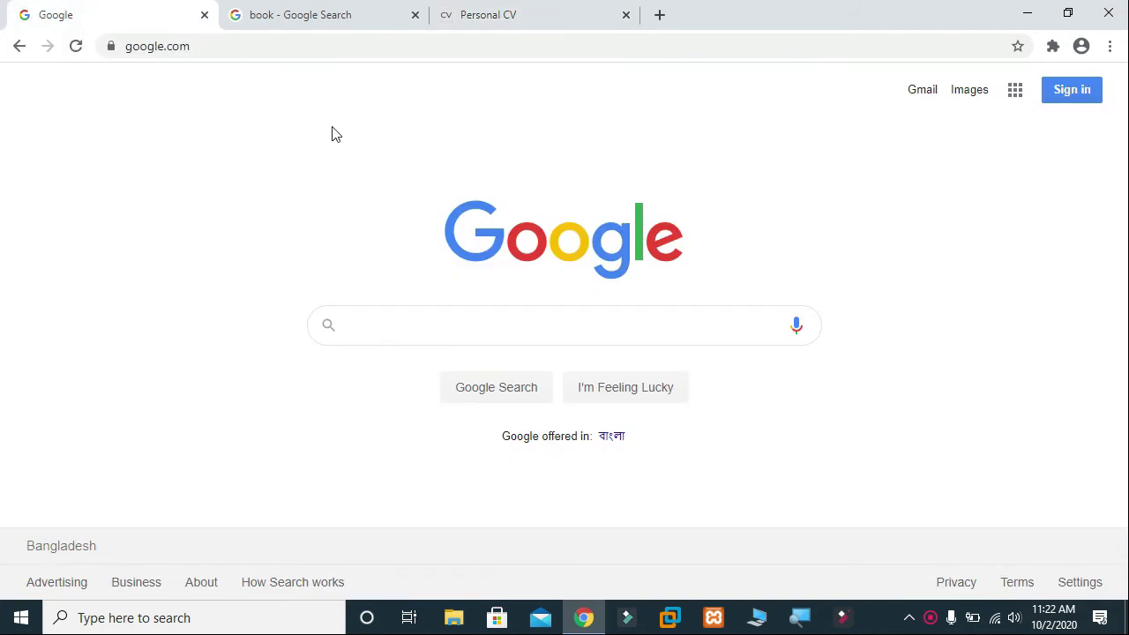
pyautogui.hotkey('ctrl', 'Tab')
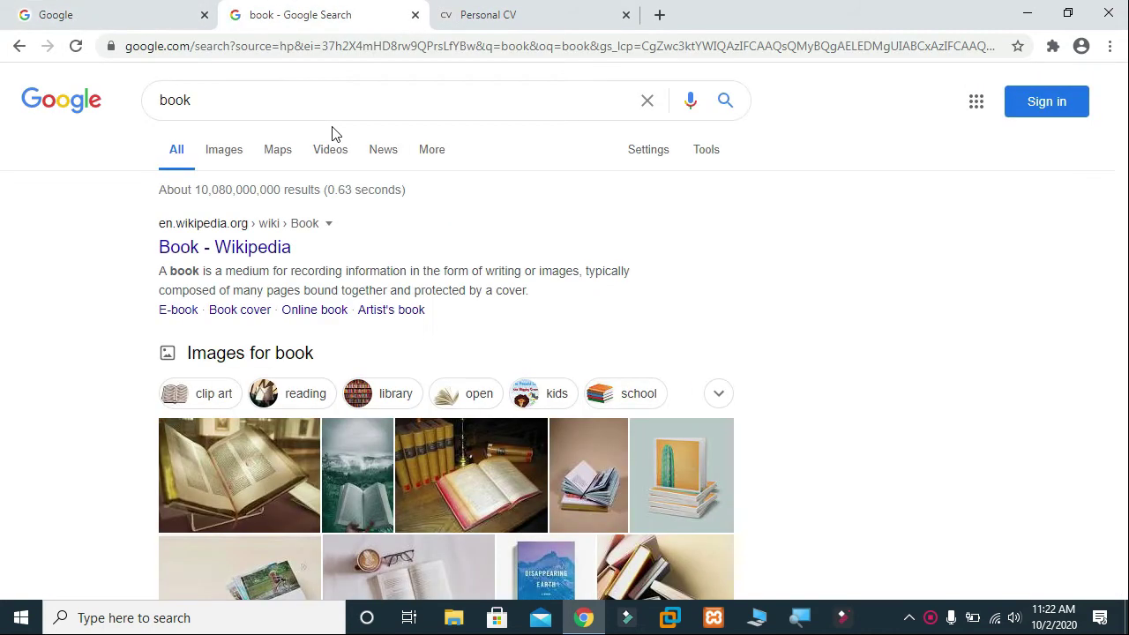
pyautogui.hotkey('ctrl', 'shift', 'Tab')
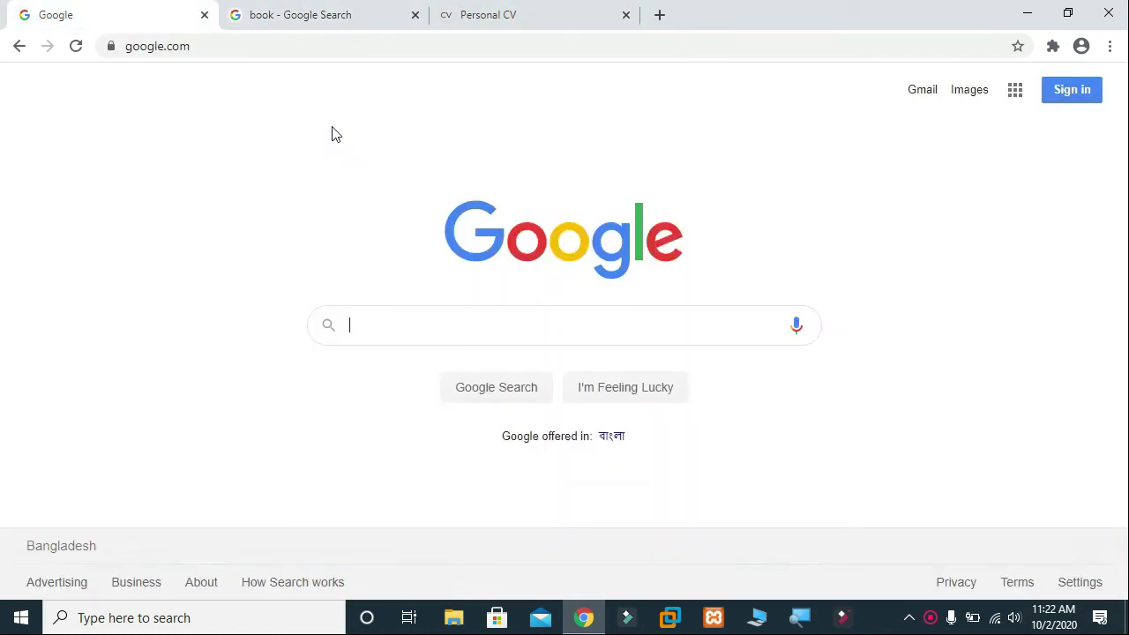
pyautogui.hotkey('ctrl', 'Tab')
pyautogui.hotkey('ctrl', 'shift', 'Tab')
pyautogui.hotkey('ctrl', 'Tab')
pyautogui.hotkey('ctrl', 'Tab')
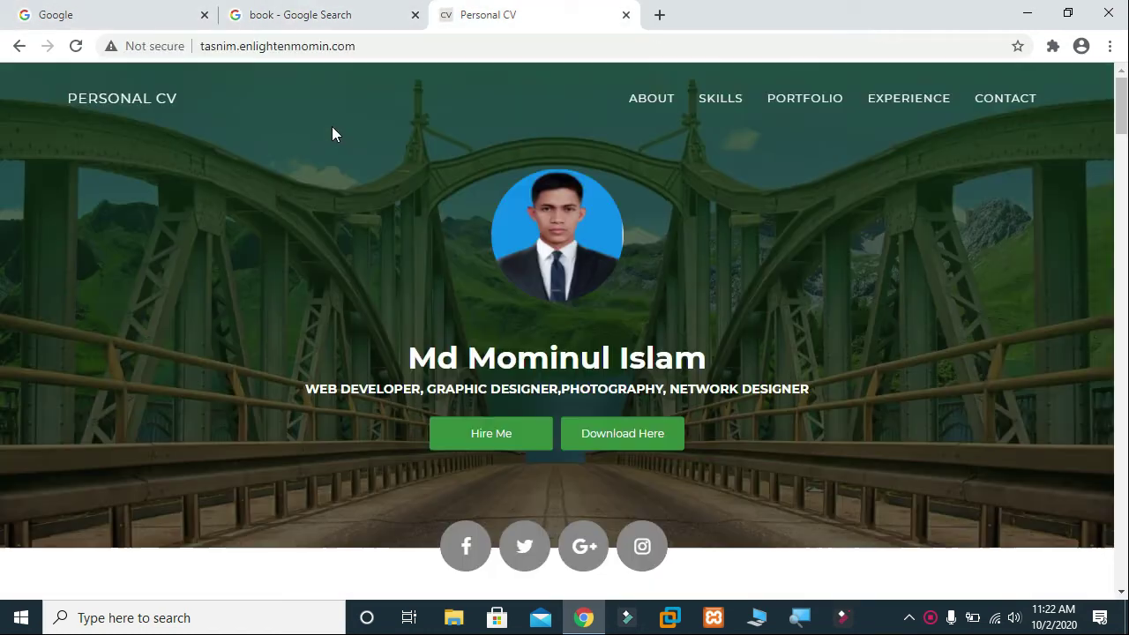
pyautogui.hotkey('ctrl', 'Tab')
pyautogui.hotkey('ctrl', 'Tab')
pyautogui.hotkey('ctrl', 'Tab')
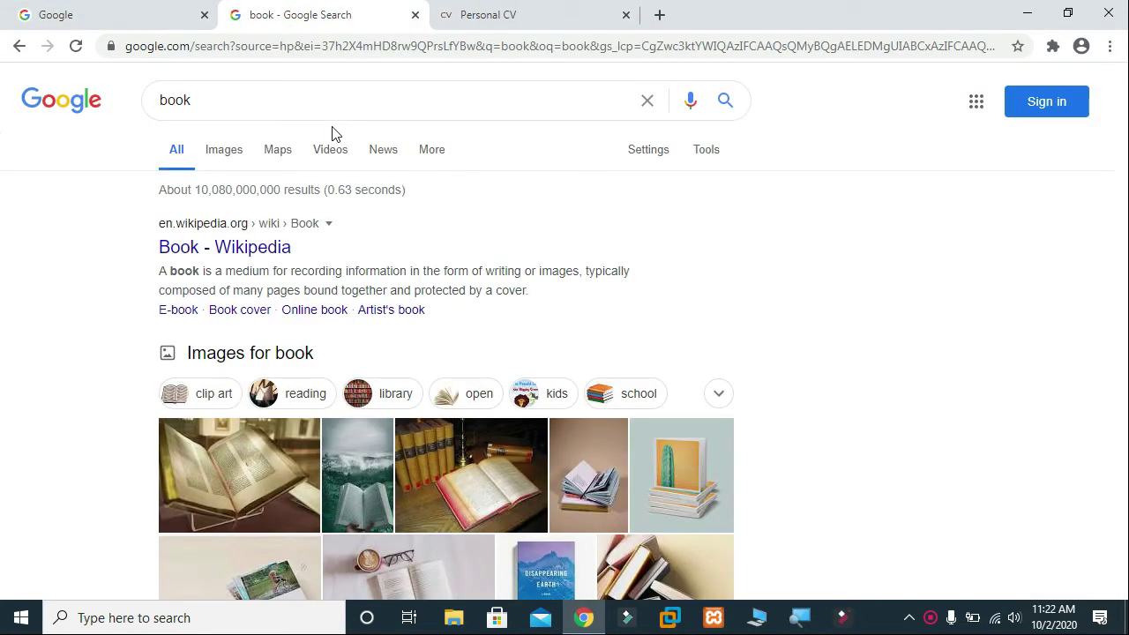
pyautogui.hotkey('ctrl', 'Tab')
# - Load momin.com in a fourth tab, then step back with Ctrl+Shift+Tab toward the Google tab
pyautogui.hotkey('ctrl', 't')
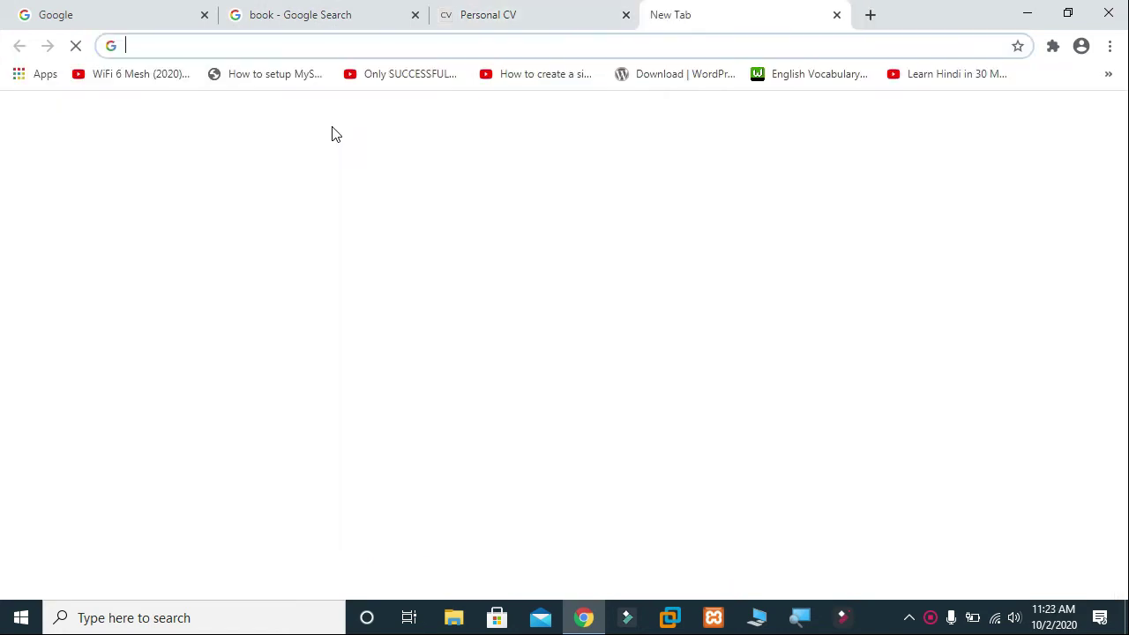
pyautogui.write('momin.com')
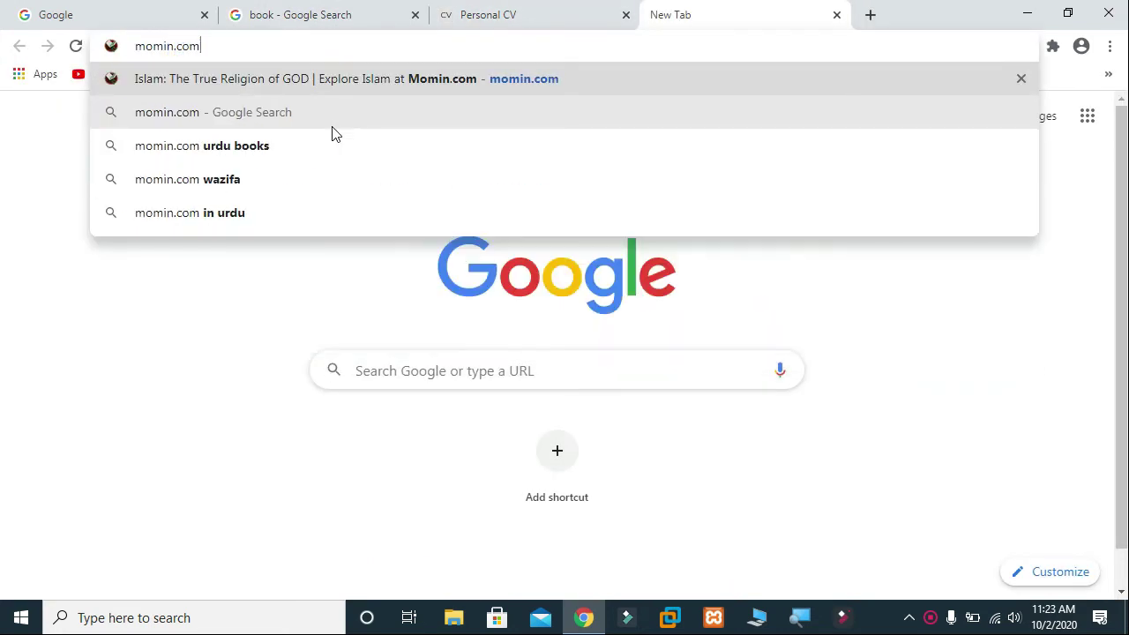
pyautogui.press('Return')
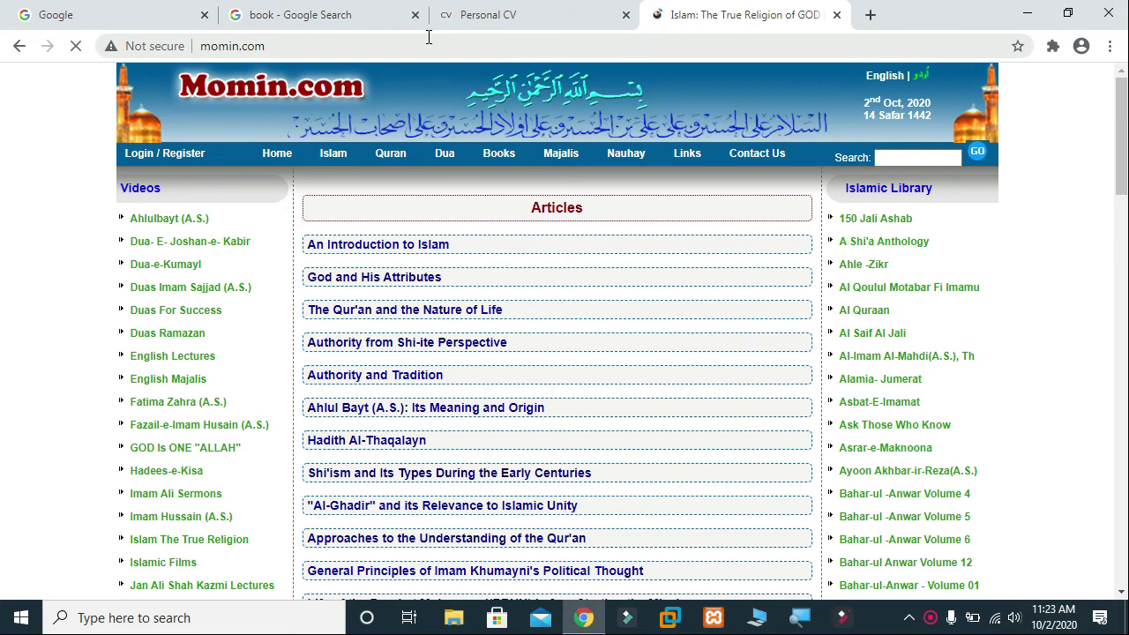
pyautogui.hotkey('ctrl', 'shift', 'Tab')
pyautogui.hotkey('ctrl', 'shift', 'Tab')
pyautogui.hotkey('ctrl', 'shift', 'Tab')
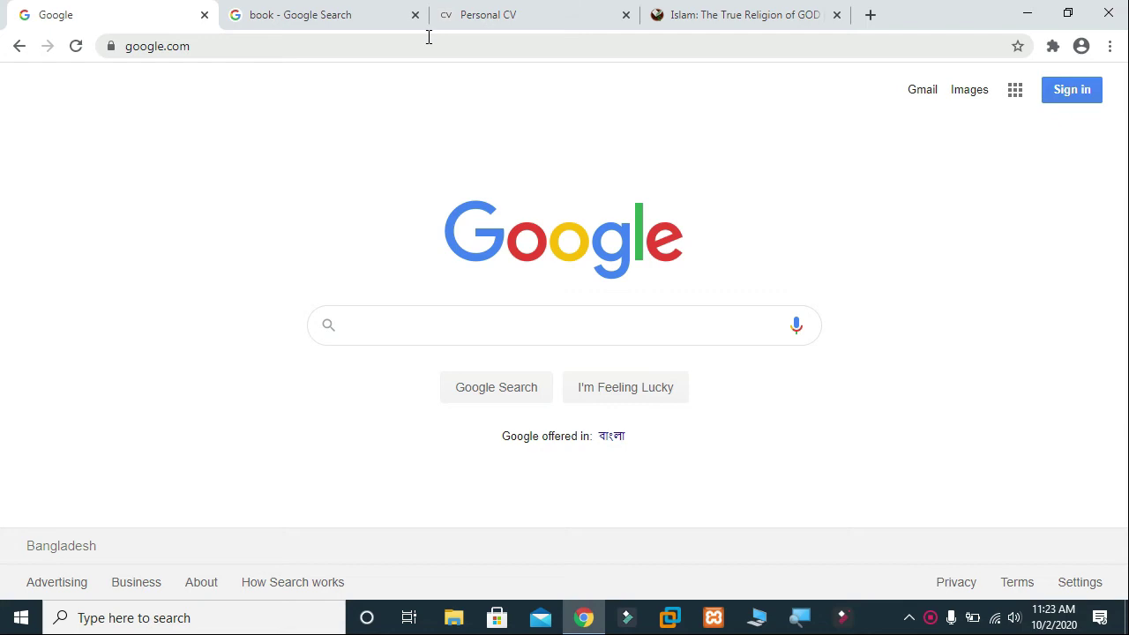
# - Move across the Google, 'book', Personal CV and momin.com tabs by shortcuts and clicks, ending on momin.com
pyautogui.hotkey('ctrl', 'Tab')
pyautogui.hotkey('ctrl', 'Tab')
pyautogui.hotkey('ctrl', 'Tab')
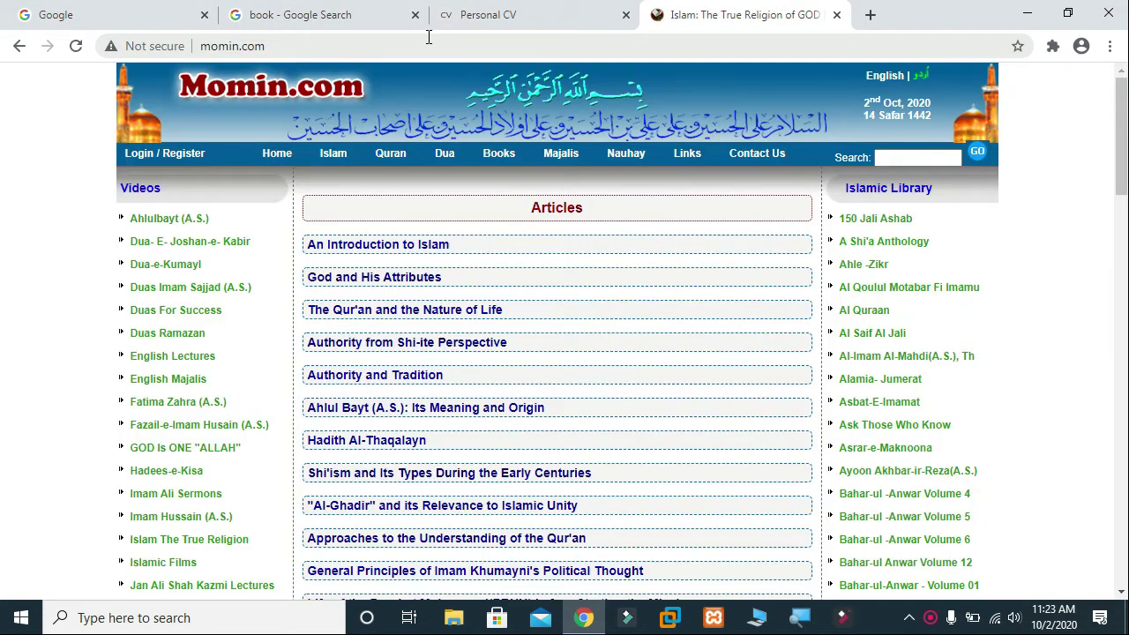
pyautogui.hotkey('ctrl', 'shift', 'Tab')
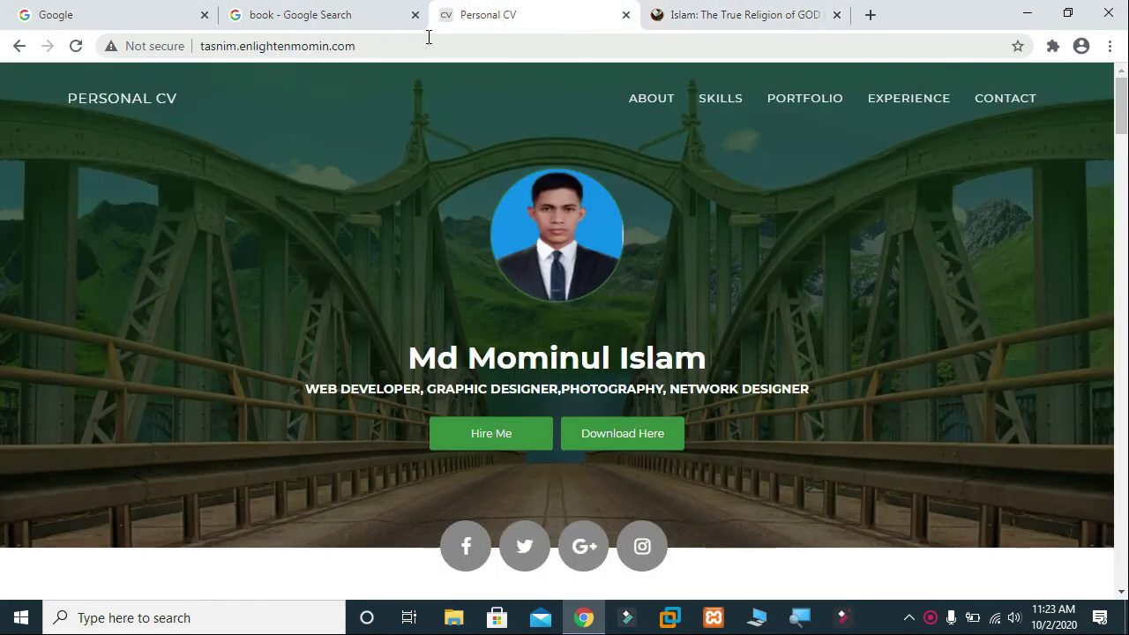
pyautogui.hotkey('ctrl', 'shift', 'Tab')
pyautogui.hotkey('ctrl', 'shift', 'Tab')
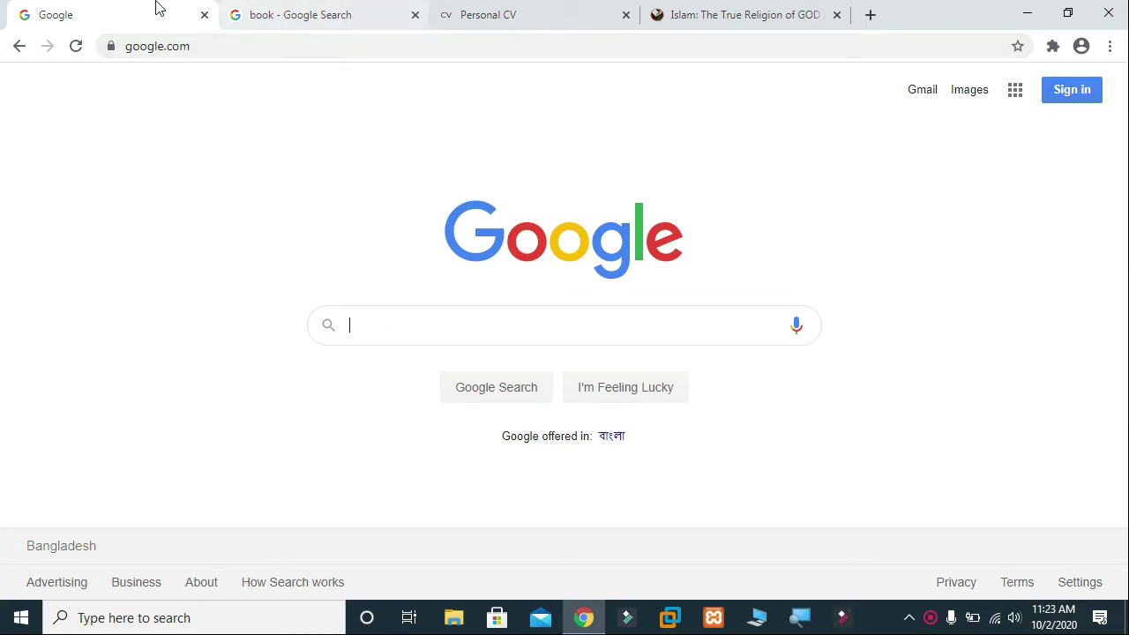
pyautogui.click(261, 15)
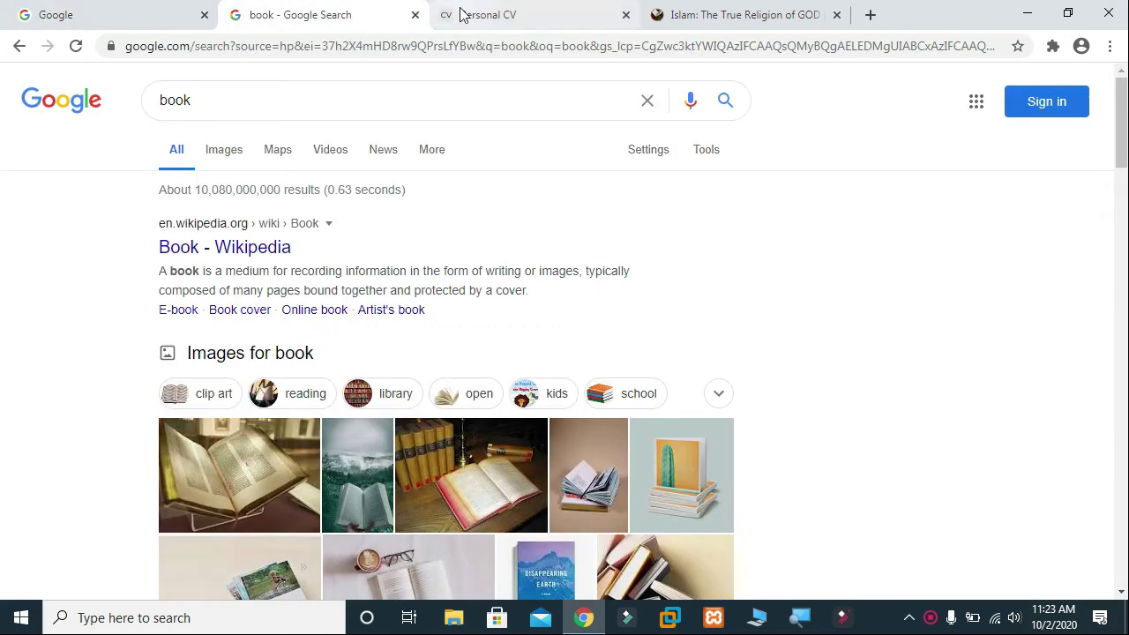
pyautogui.click(462, 13)
pyautogui.click(662, 15)
pyautogui.click(301, 19)
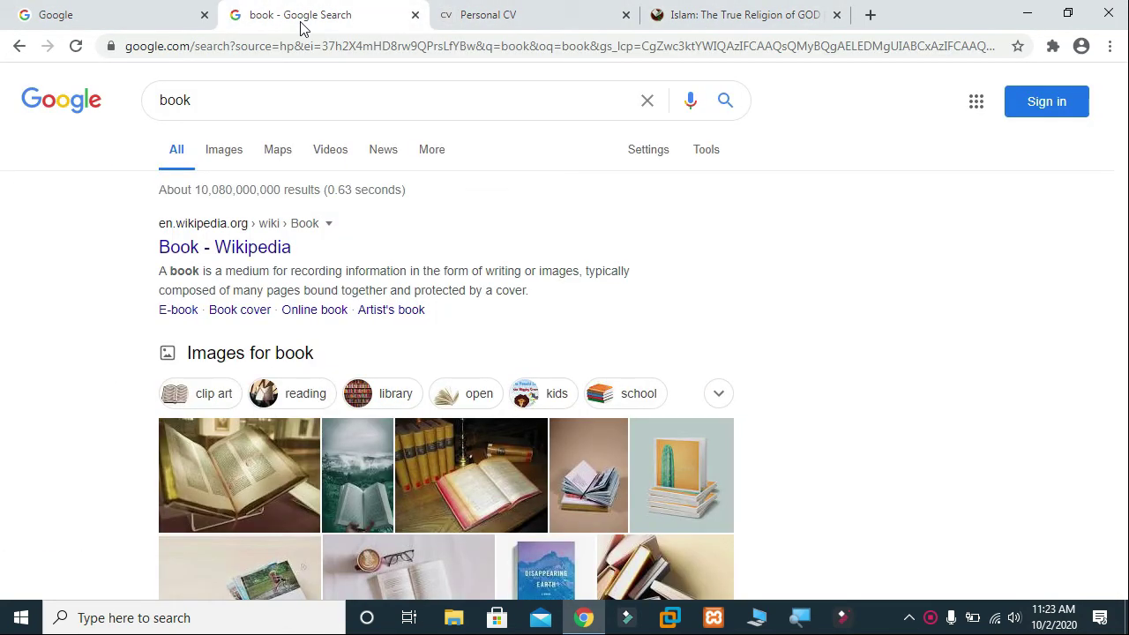
pyautogui.hotkey('ctrl', 'Tab')
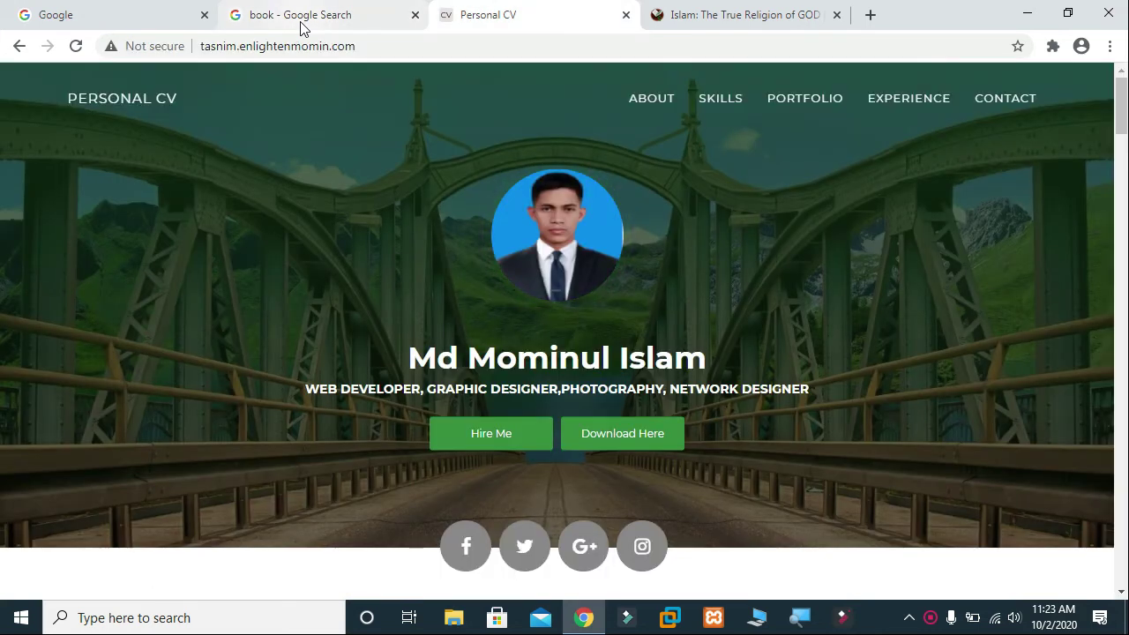
pyautogui.hotkey('ctrl', 'Tab')
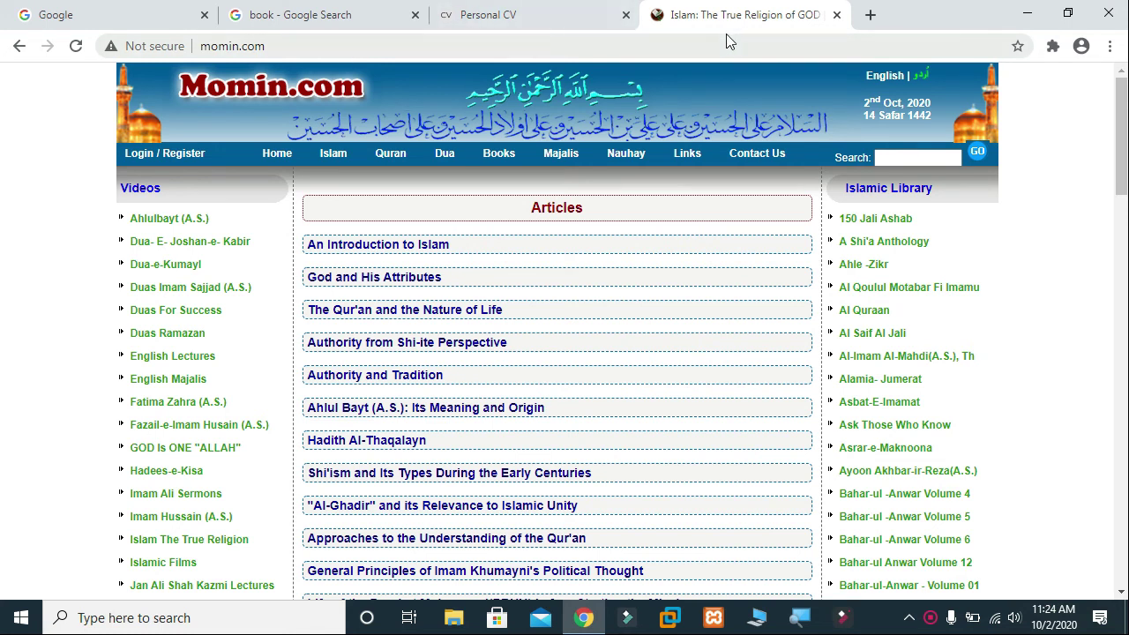
# - Enter 'google' in the fourth tab's address bar to show google.com instead of momin.com
pyautogui.click(674, 52)
pyautogui.write('gp')
pyautogui.press('BackSpace')
pyautogui.press('BackSpace')
pyautogui.write('google')
pyautogui.press('Return')
pyautogui.hotkey('alt', 'Home')
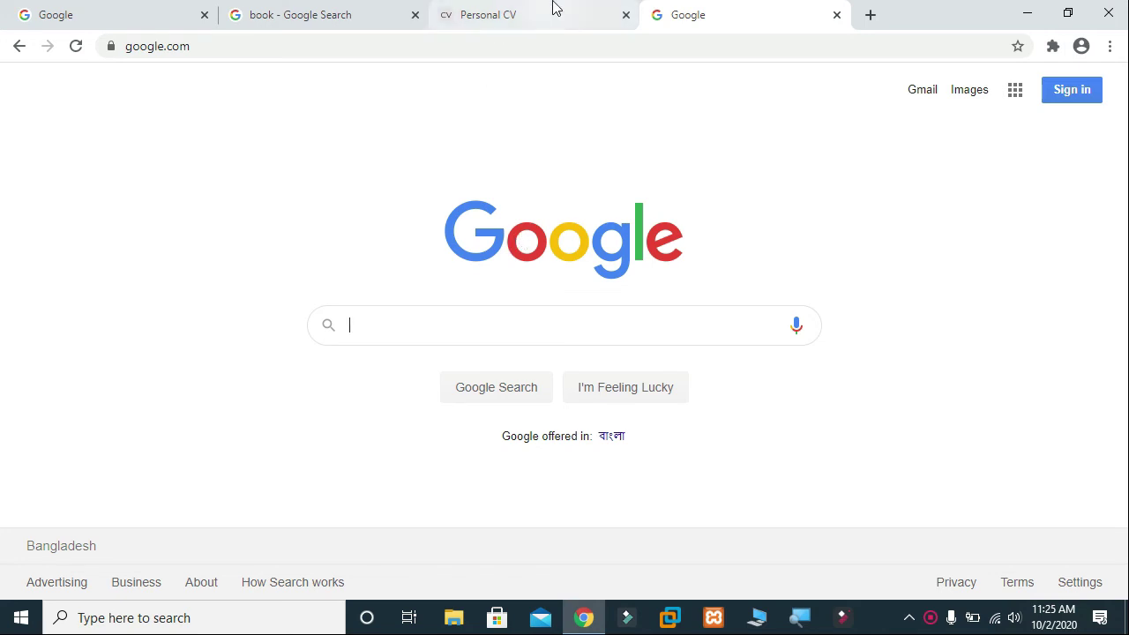
# - Go back to momin.com and open the window's system menu with Alt+Space
pyautogui.click(22, 46)
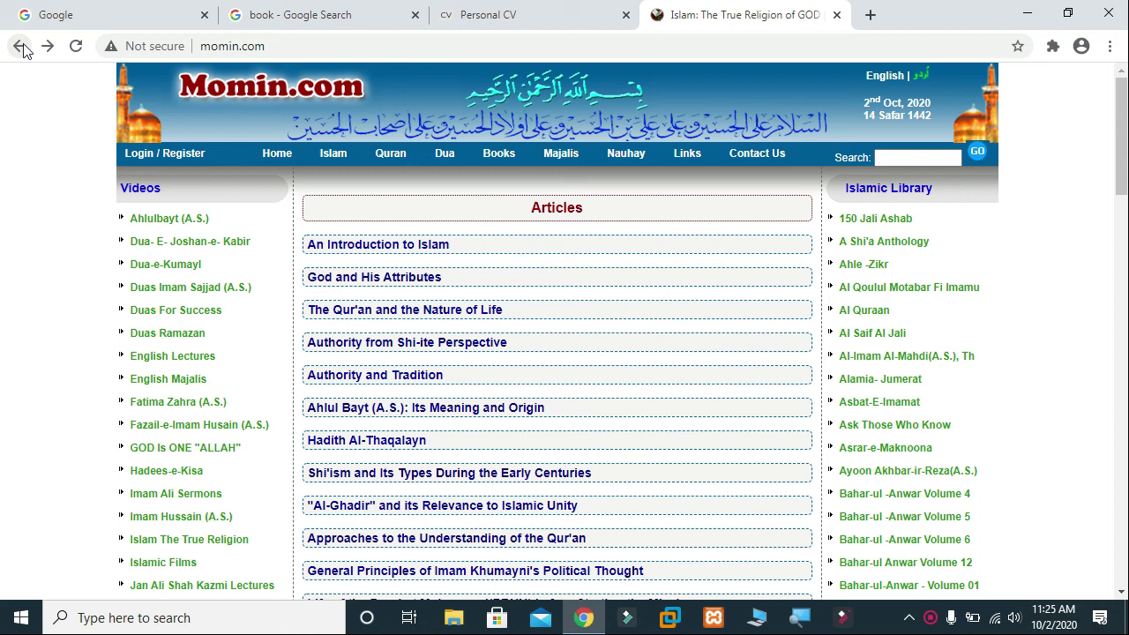
pyautogui.hotkey('alt', 'space')
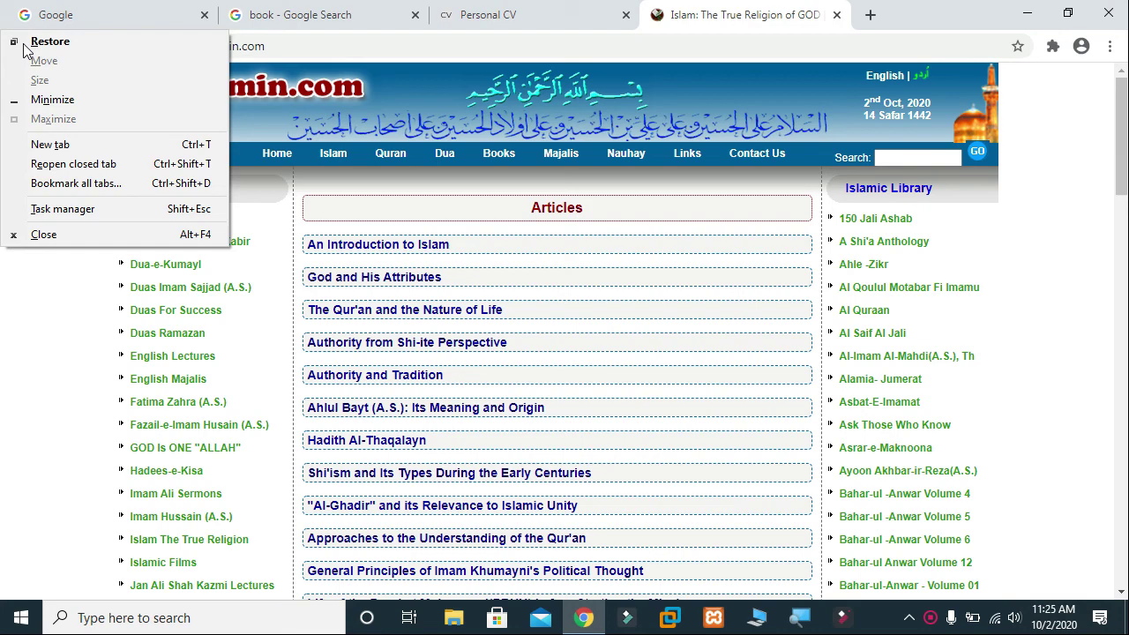
# - Minimize Chrome, bring it back with Alt+Tab, Restore Down, then maximize via Alt+Space X
pyautogui.press('n')
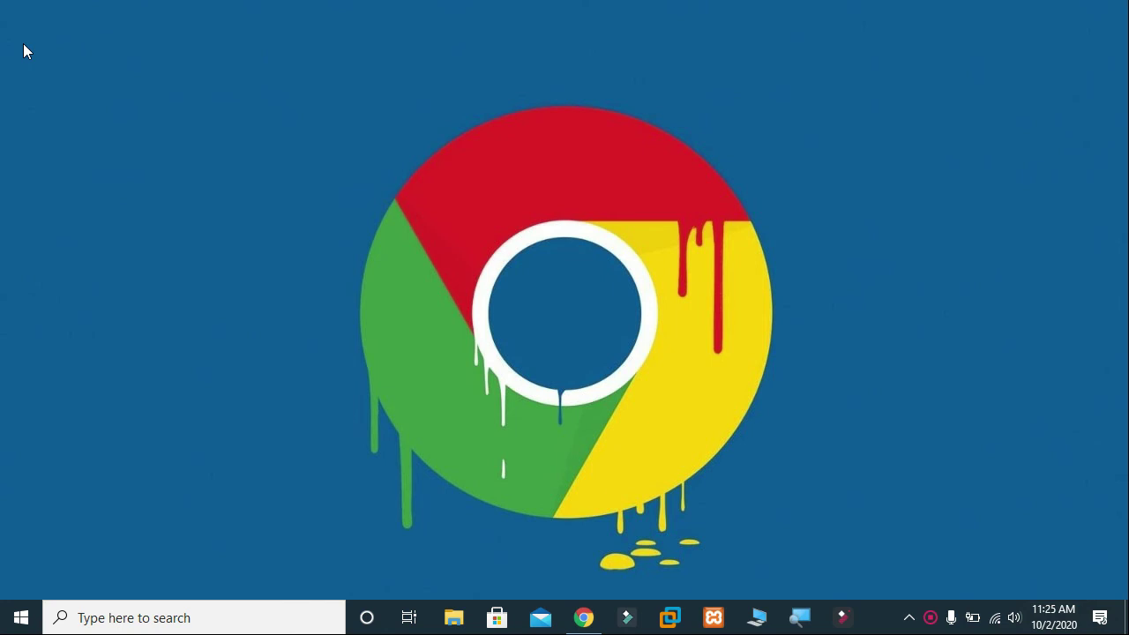
pyautogui.hotkey('alt', 'Tab')
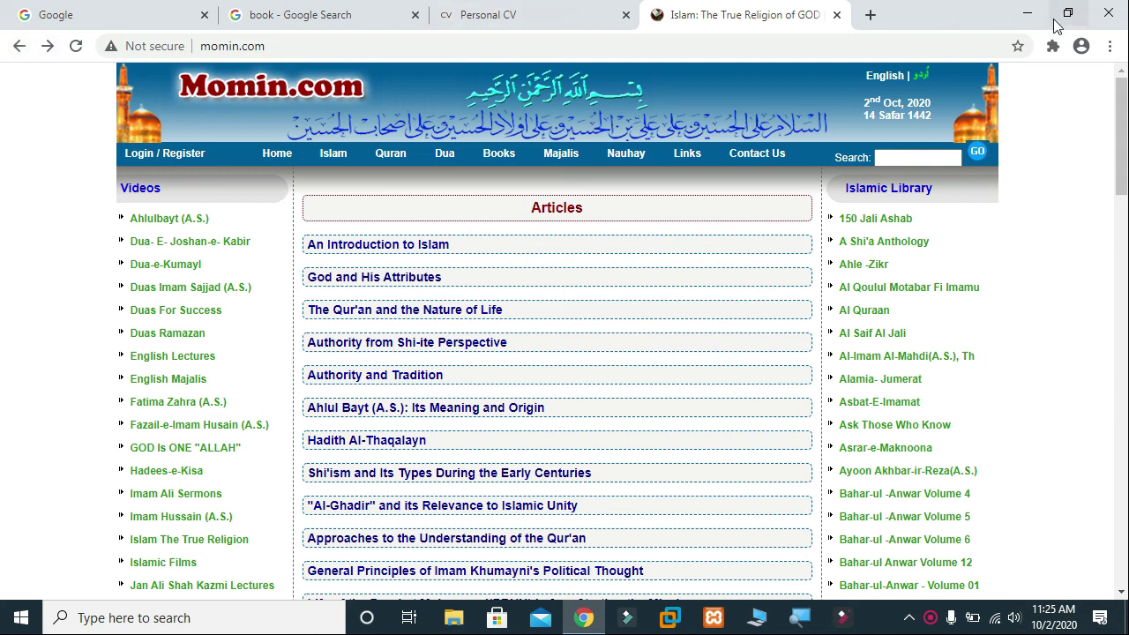
pyautogui.click(1068, 13)
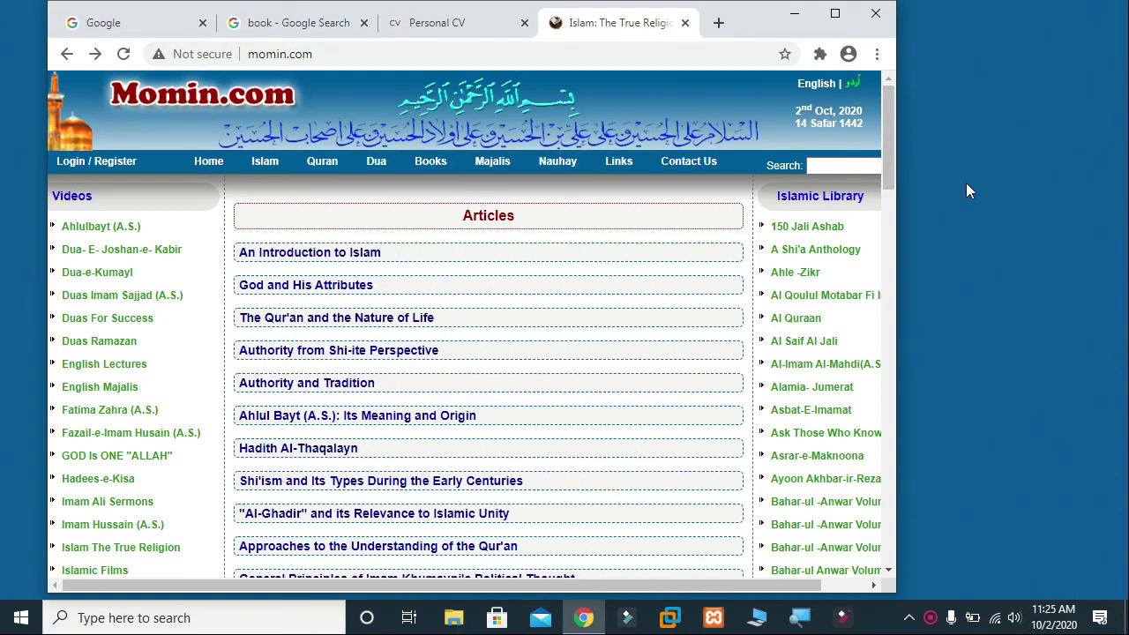
pyautogui.hotkey('alt', 'space')
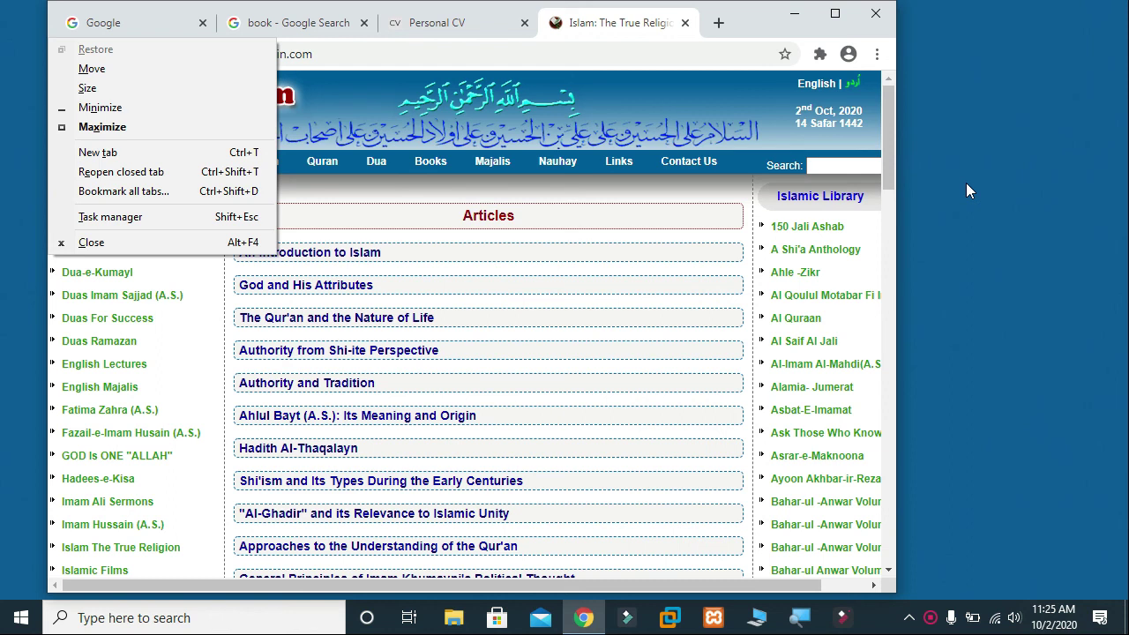
pyautogui.press('x')
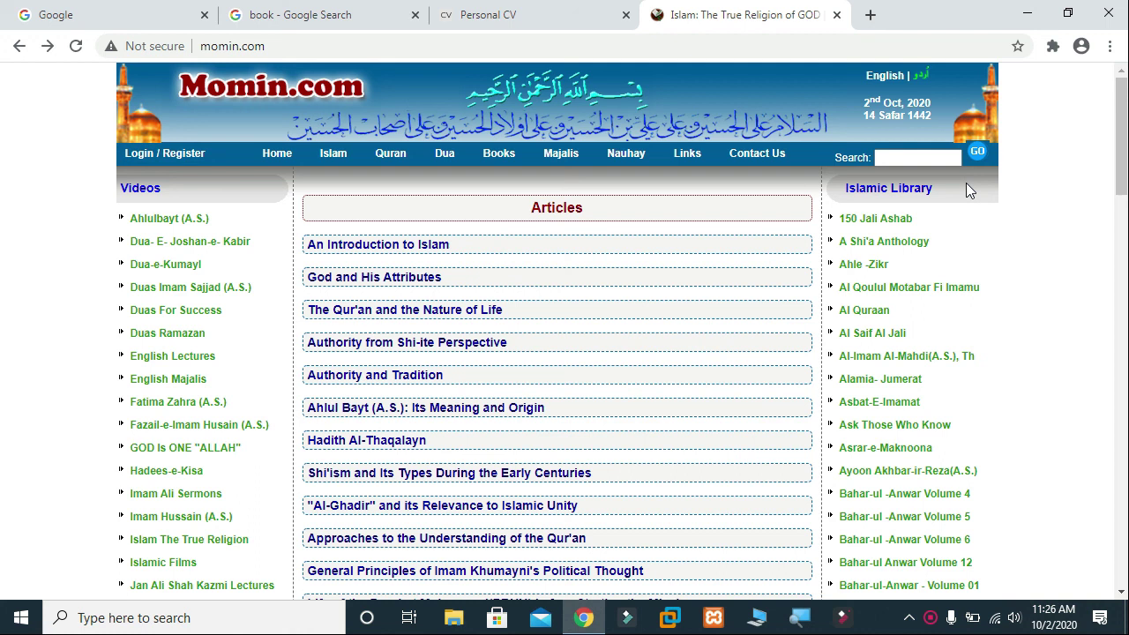
# - Open and dismiss the window menu, then quit Chrome and all its tabs with Alt+F4
pyautogui.hotkey('alt', 'space')
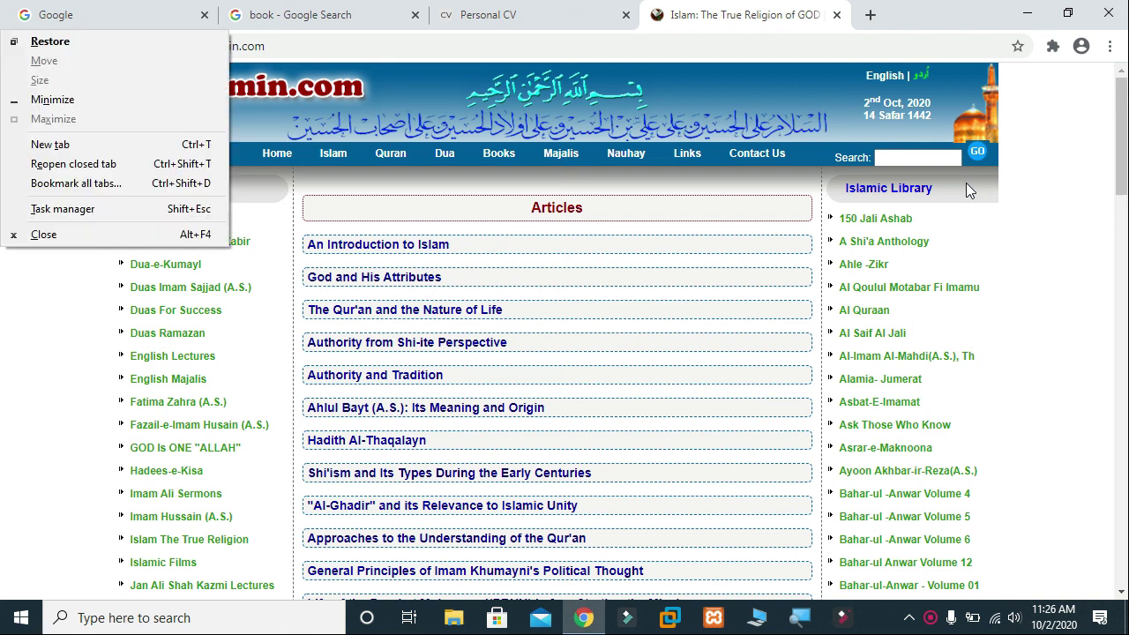
pyautogui.click(1026, 161)
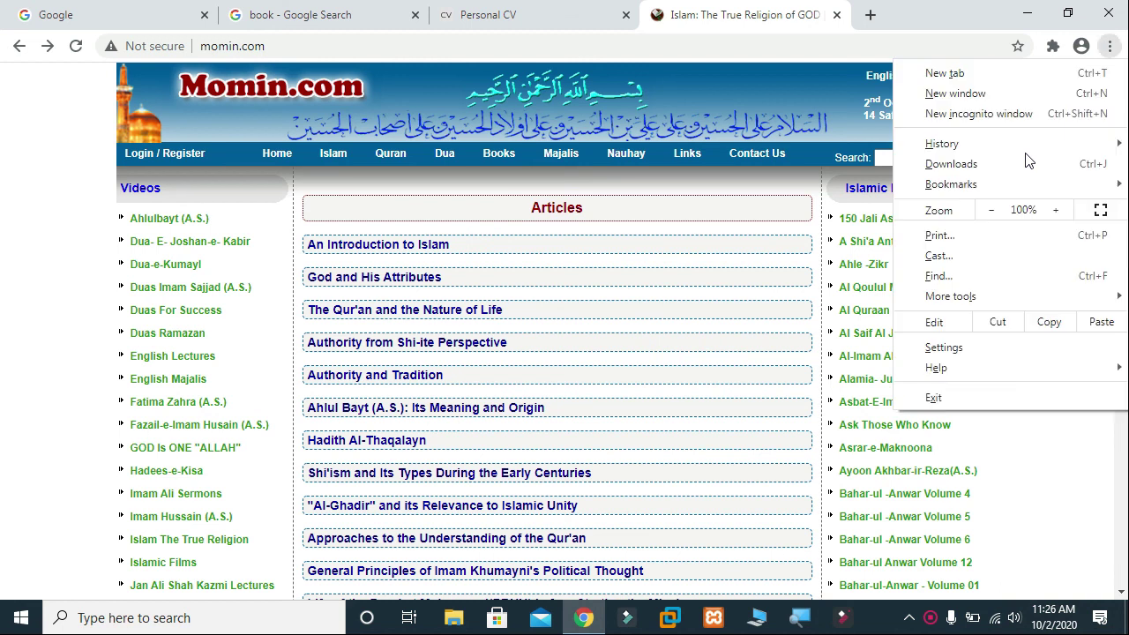
pyautogui.hotkey('alt', 'F4')
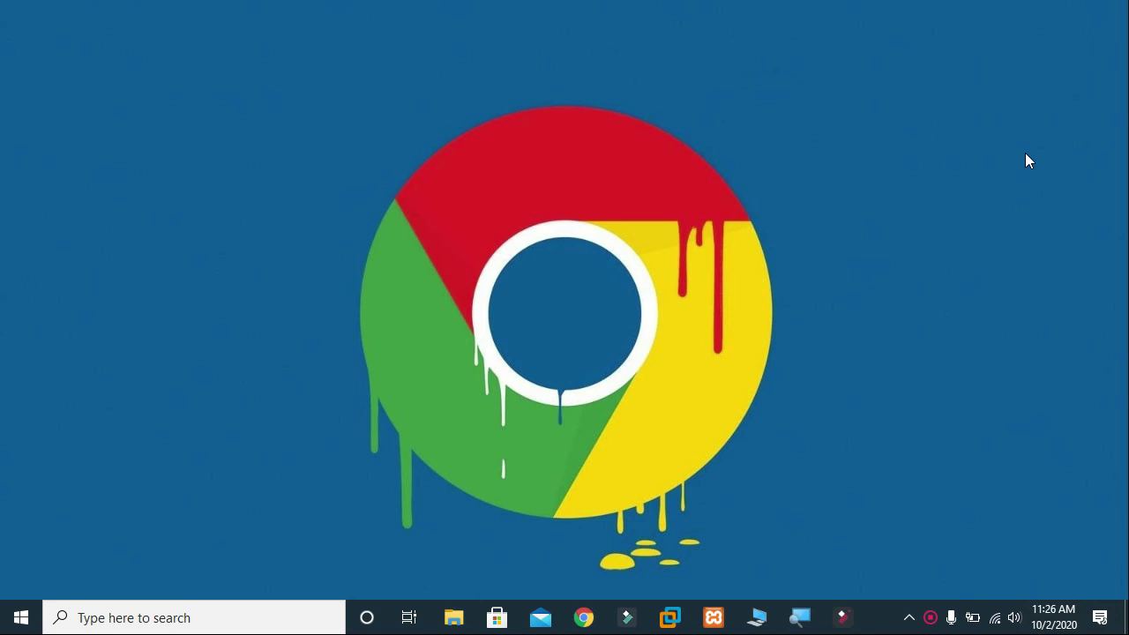